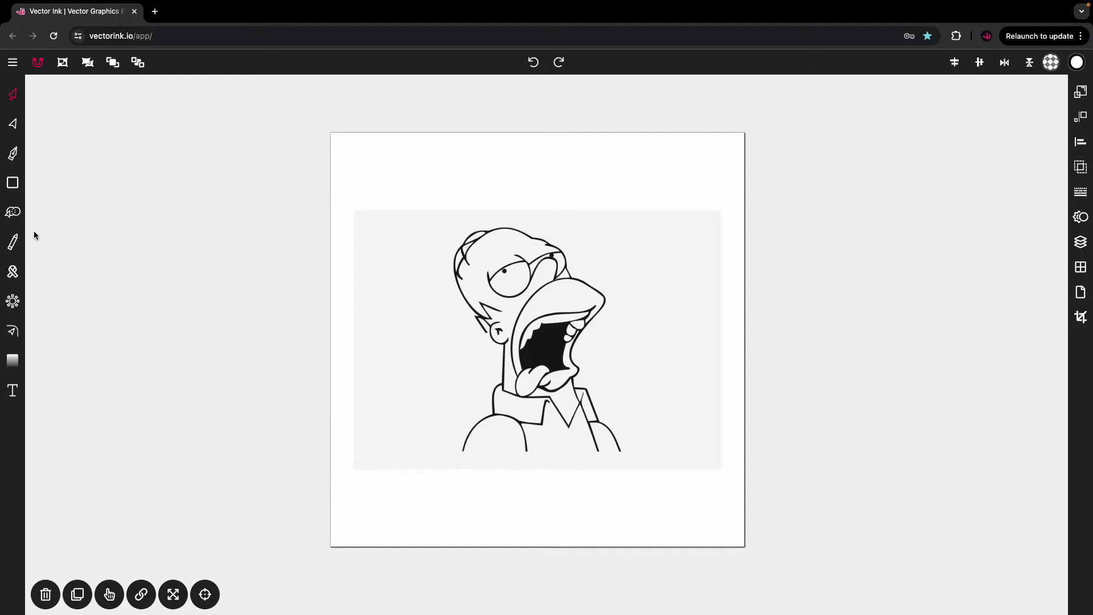
- Pick the Draw tool and draw a few test strokes around the page
{"action": "left_click", "coordinate": [13, 241]}
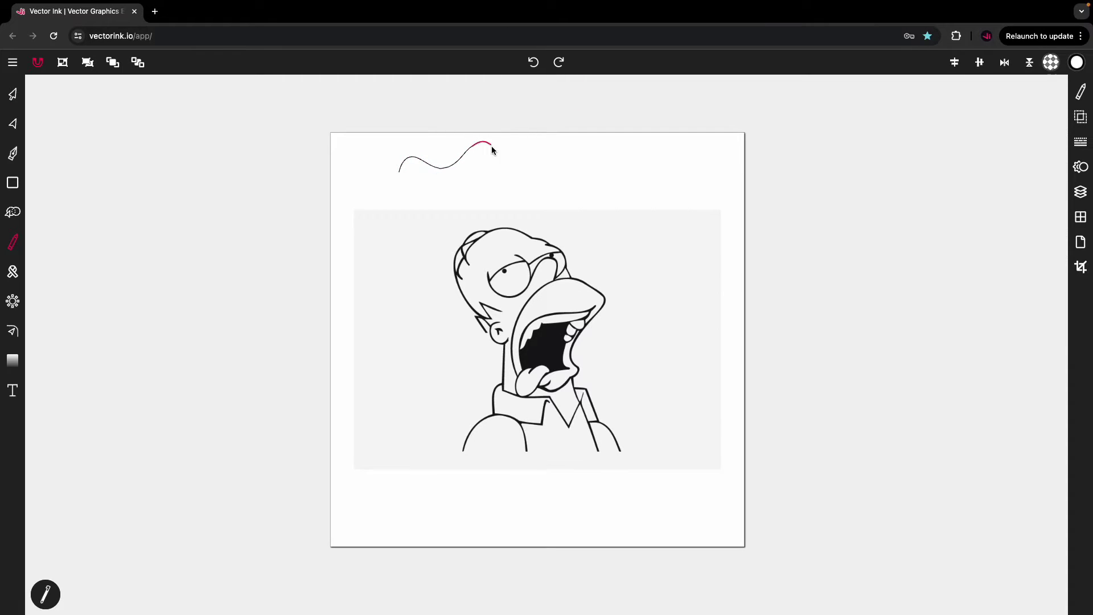
{"action": "mouse_move", "coordinate": [626, 169]}
{"action": "left_mouse_down"}
{"action": "mouse_move", "coordinate": [714, 178]}
{"action": "mouse_move", "coordinate": [756, 161]}
{"action": "left_mouse_up"}
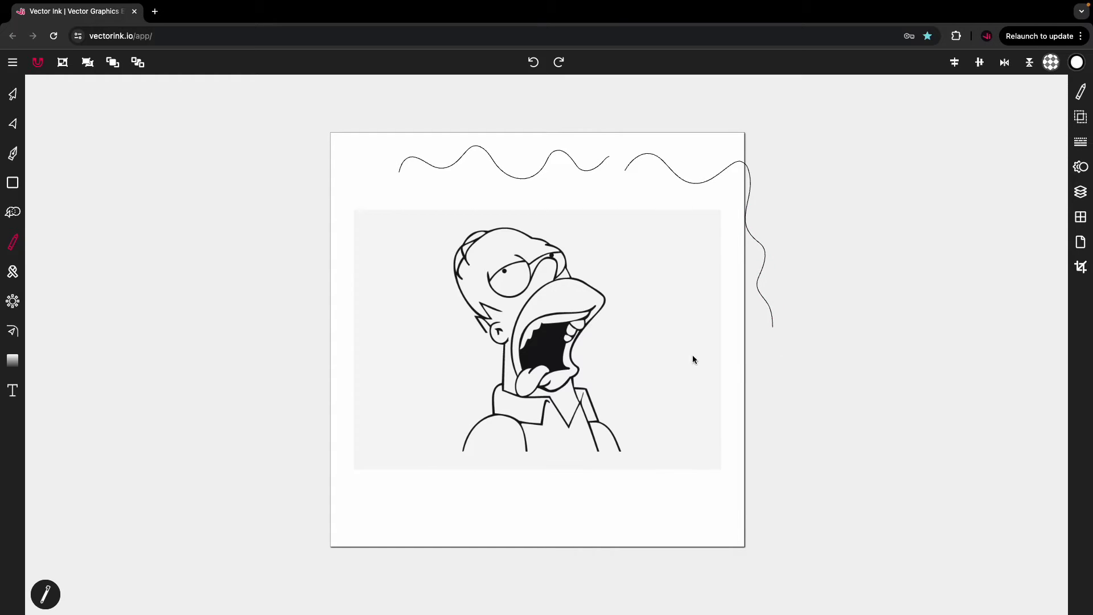
{"action": "left_click_drag", "start_coordinate": [333, 194], "coordinate": [301, 355]}
{"action": "mouse_move", "coordinate": [279, 405]}
{"action": "left_mouse_down"}
{"action": "mouse_move", "coordinate": [245, 359]}
{"action": "mouse_move", "coordinate": [277, 320]}
{"action": "mouse_move", "coordinate": [242, 320]}
{"action": "mouse_move", "coordinate": [275, 285]}
{"action": "mouse_move", "coordinate": [253, 287]}
{"action": "mouse_move", "coordinate": [231, 313]}
{"action": "mouse_move", "coordinate": [215, 288]}
{"action": "mouse_move", "coordinate": [266, 281]}
{"action": "mouse_move", "coordinate": [263, 253]}
{"action": "mouse_move", "coordinate": [230, 273]}
{"action": "mouse_move", "coordinate": [250, 241]}
{"action": "left_mouse_up"}
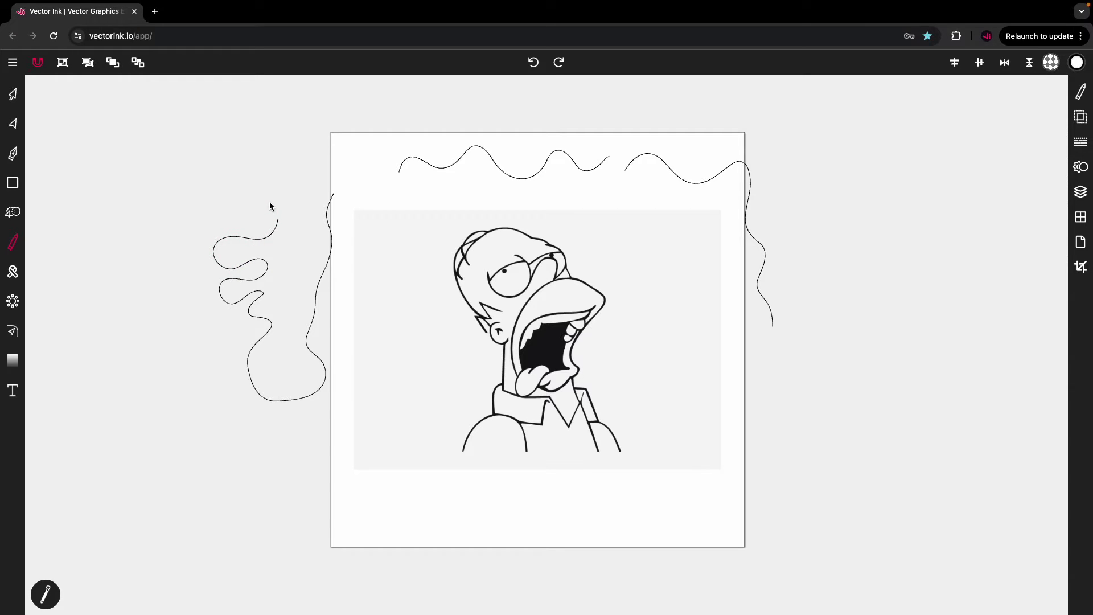
- Undo all three test strokes, leaving only the Homer drawing
{"action": "left_click", "coordinate": [533, 62]}
{"action": "left_click", "coordinate": [533, 62]}
{"action": "left_click", "coordinate": [533, 63]}
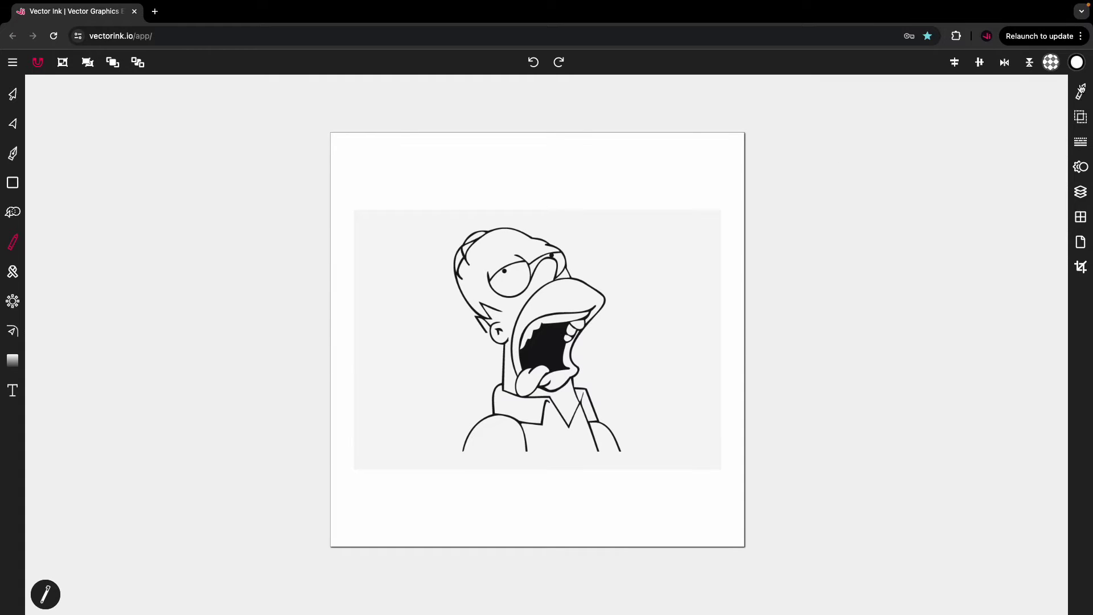
- Open the Draw Tool settings and set the Stabilizer to None
{"action": "left_click", "coordinate": [1080, 93]}
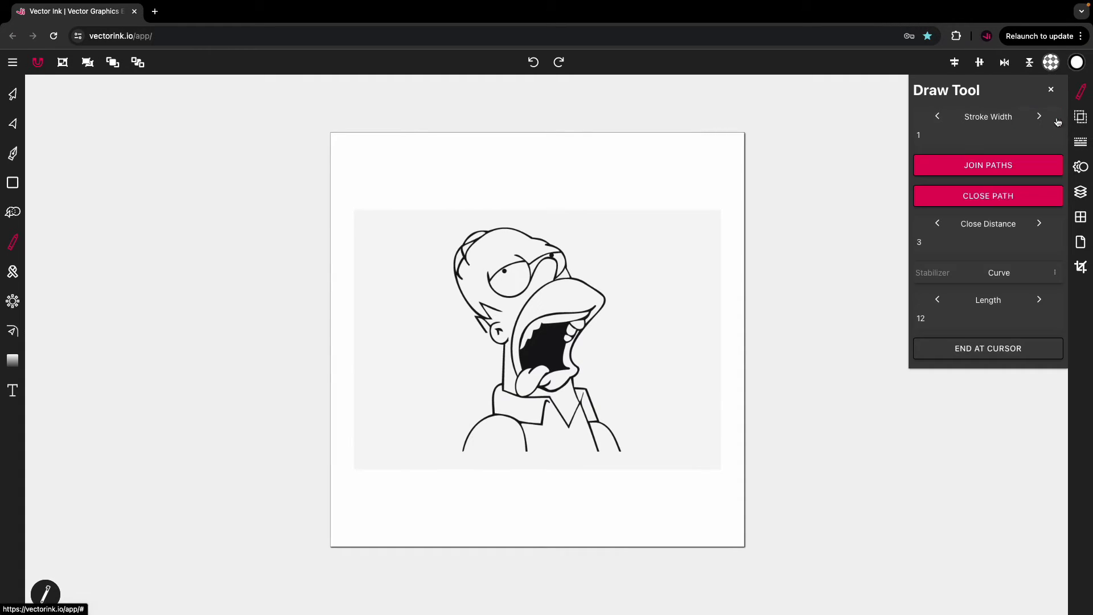
{"action": "left_click", "coordinate": [987, 279]}
{"action": "left_click", "coordinate": [966, 298]}
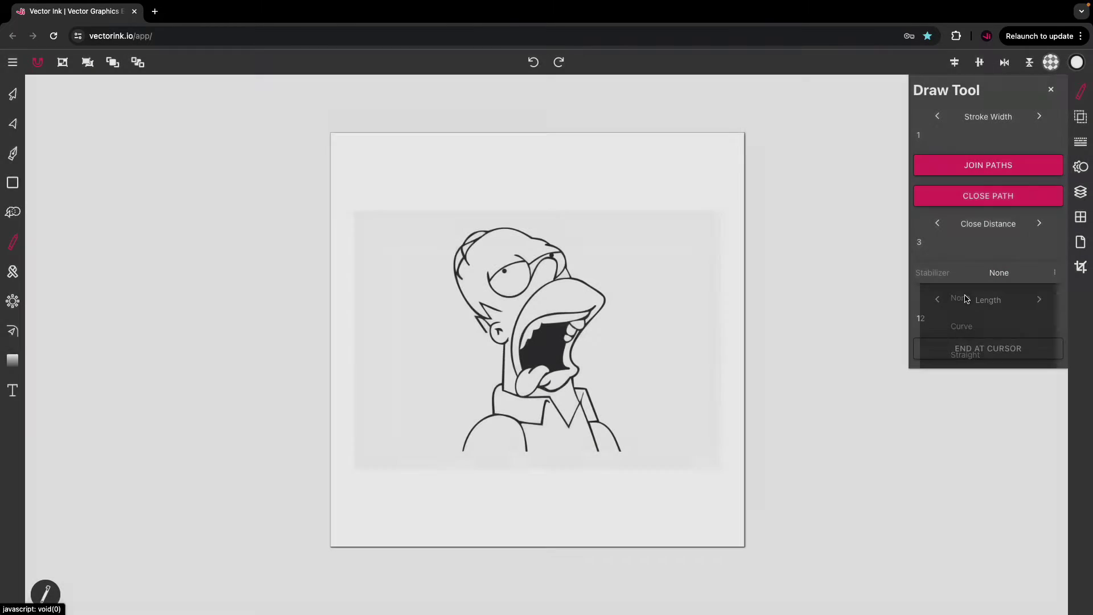
- Draw a trial squiggle at the page's top-right and undo it
{"action": "mouse_move", "coordinate": [607, 135]}
{"action": "left_mouse_down"}
{"action": "mouse_move", "coordinate": [643, 161]}
{"action": "mouse_move", "coordinate": [695, 168]}
{"action": "mouse_move", "coordinate": [724, 145]}
{"action": "left_mouse_up"}
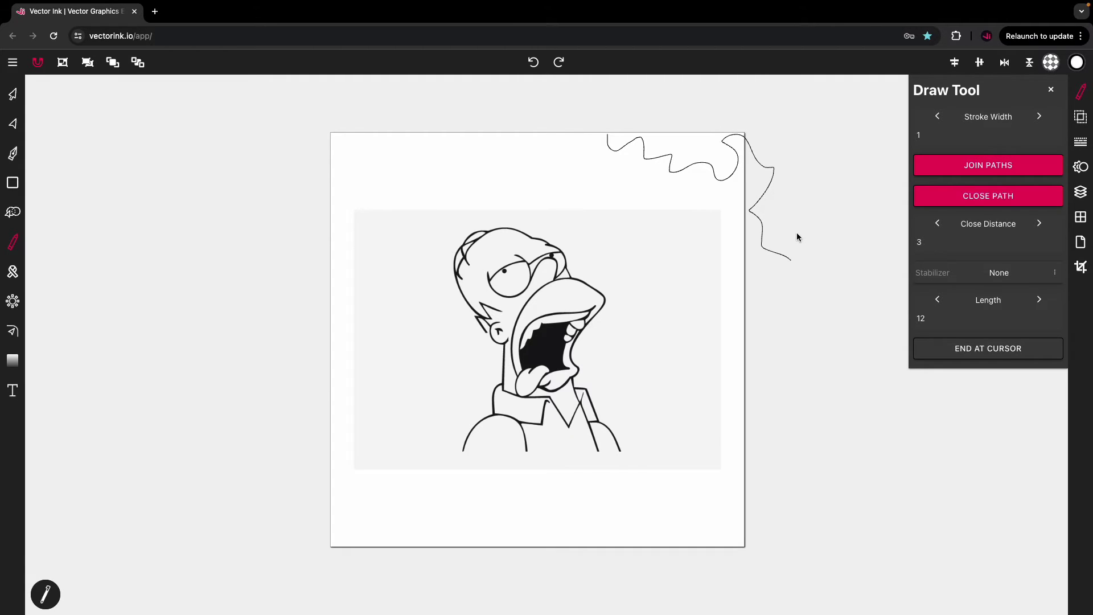
{"action": "left_click", "coordinate": [533, 62]}
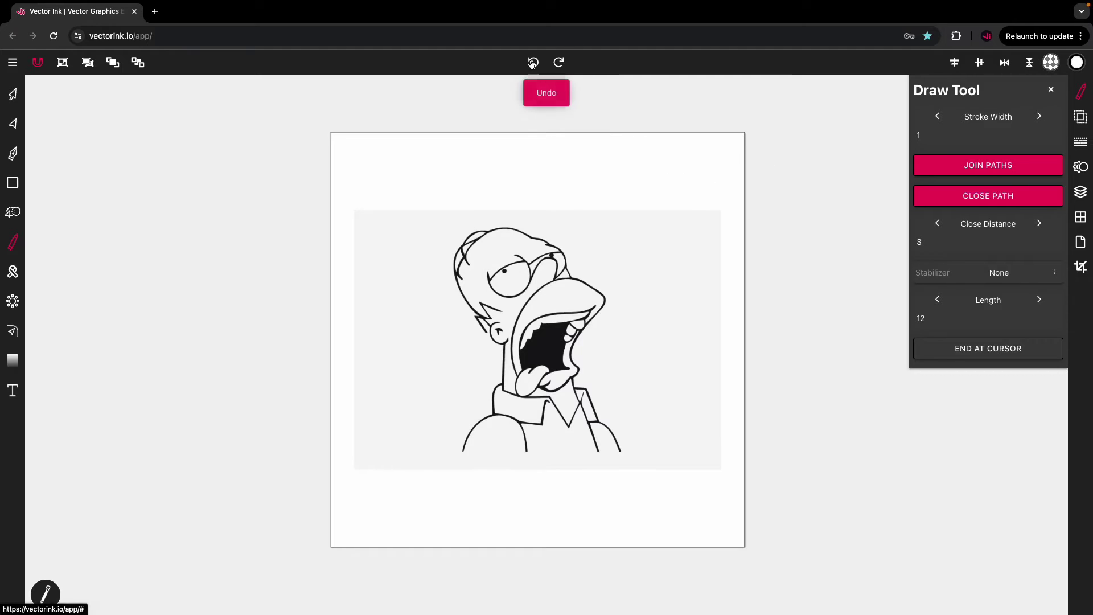
{"action": "left_click", "coordinate": [993, 273]}
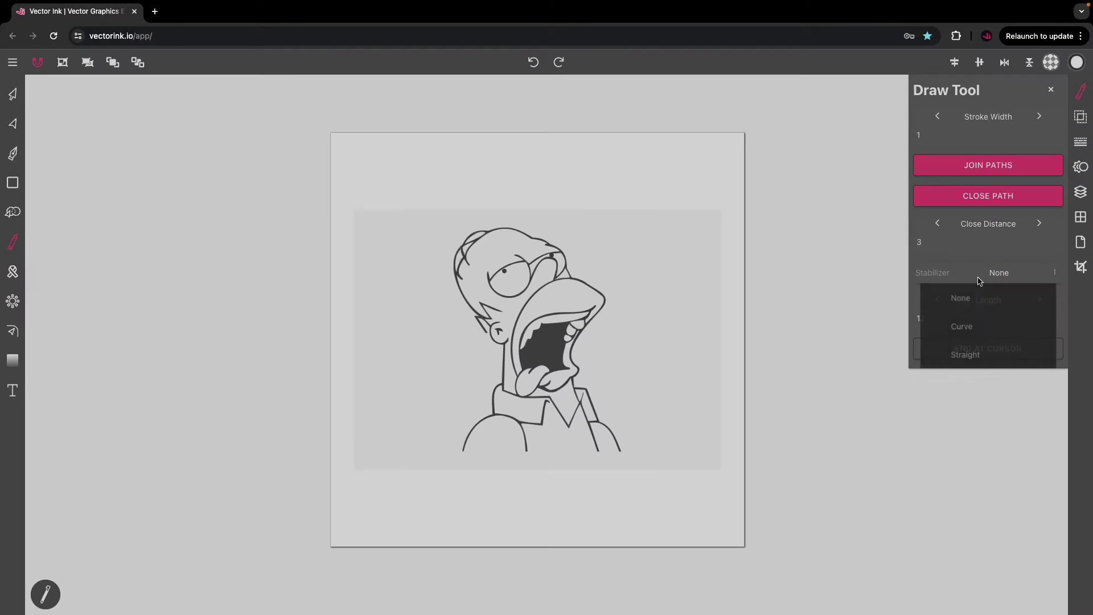
- Set Curve stabilization with length 20 and stroke width 4, then undo a thick trial stroke
{"action": "left_click", "coordinate": [959, 327]}
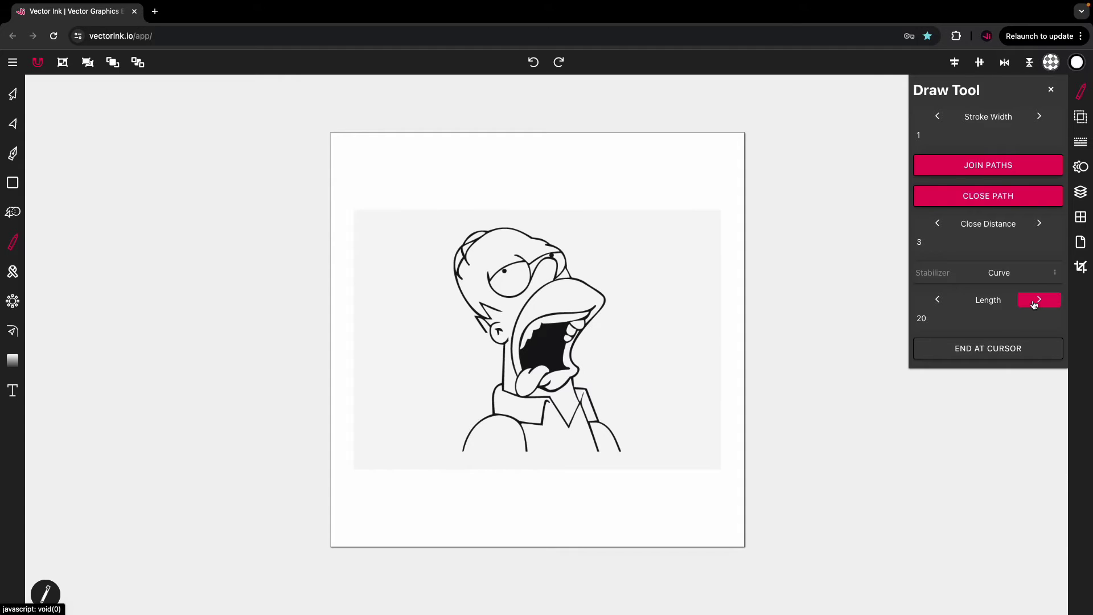
{"action": "double_click", "coordinate": [1045, 119]}
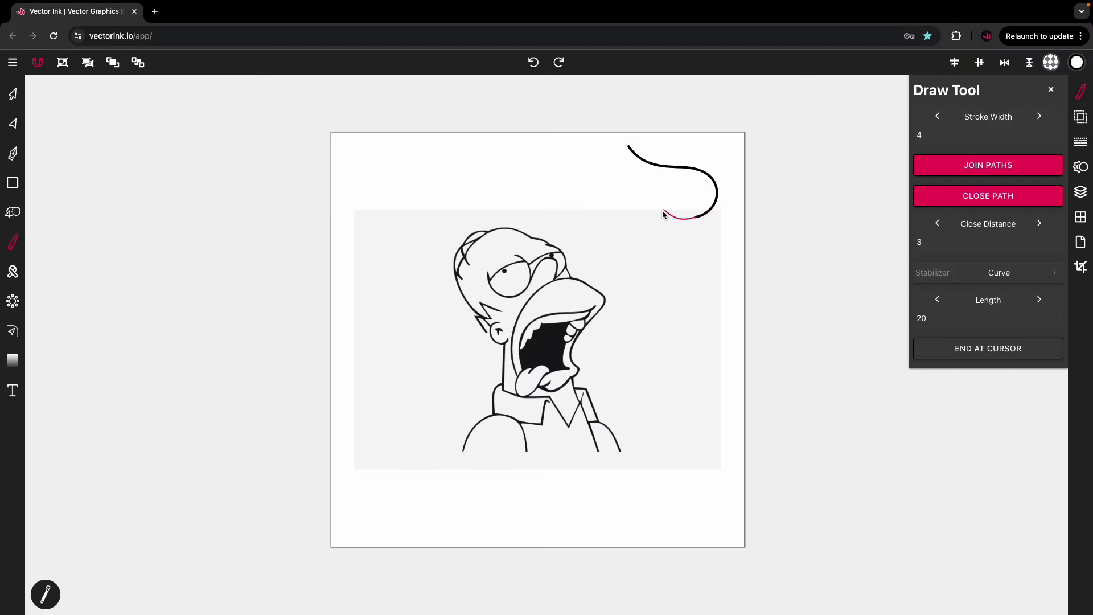
{"action": "left_click_drag", "start_coordinate": [662, 210], "coordinate": [640, 192]}
{"action": "mouse_move", "coordinate": [574, 255]}
{"action": "left_mouse_down"}
{"action": "mouse_move", "coordinate": [533, 253]}
{"action": "mouse_move", "coordinate": [526, 230]}
{"action": "mouse_move", "coordinate": [577, 181]}
{"action": "mouse_move", "coordinate": [573, 147]}
{"action": "mouse_move", "coordinate": [545, 131]}
{"action": "mouse_move", "coordinate": [554, 121]}
{"action": "mouse_move", "coordinate": [588, 129]}
{"action": "mouse_move", "coordinate": [651, 94]}
{"action": "mouse_move", "coordinate": [707, 128]}
{"action": "mouse_move", "coordinate": [773, 100]}
{"action": "mouse_move", "coordinate": [802, 127]}
{"action": "mouse_move", "coordinate": [784, 159]}
{"action": "mouse_move", "coordinate": [706, 134]}
{"action": "mouse_move", "coordinate": [655, 153]}
{"action": "mouse_move", "coordinate": [645, 136]}
{"action": "mouse_move", "coordinate": [638, 142]}
{"action": "mouse_move", "coordinate": [643, 149]}
{"action": "mouse_move", "coordinate": [643, 126]}
{"action": "mouse_move", "coordinate": [635, 147]}
{"action": "mouse_move", "coordinate": [625, 152]}
{"action": "left_mouse_up"}
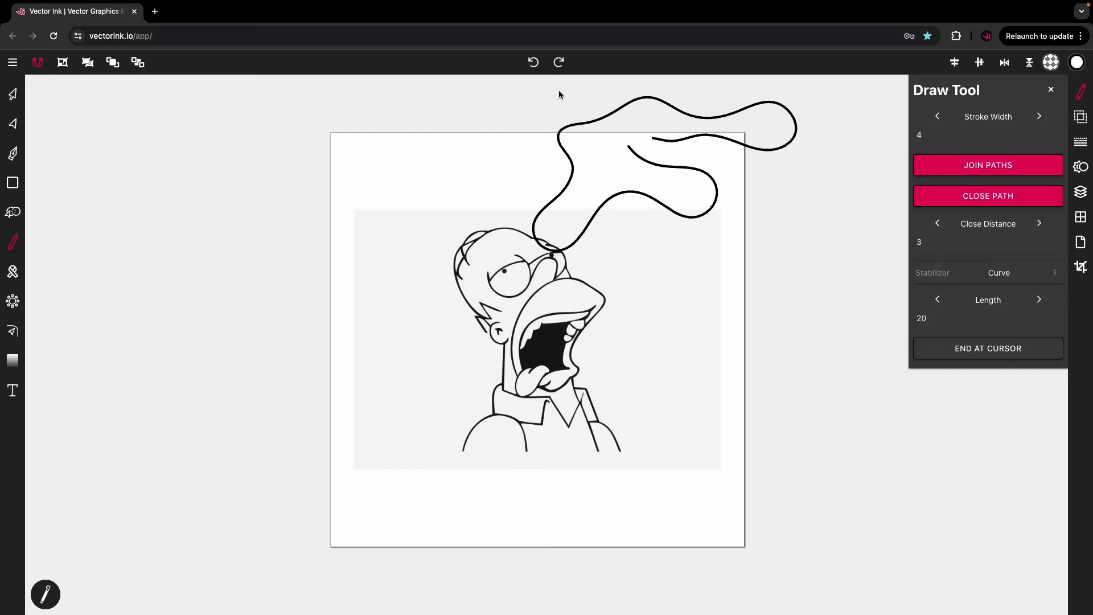
{"action": "left_click", "coordinate": [533, 62]}
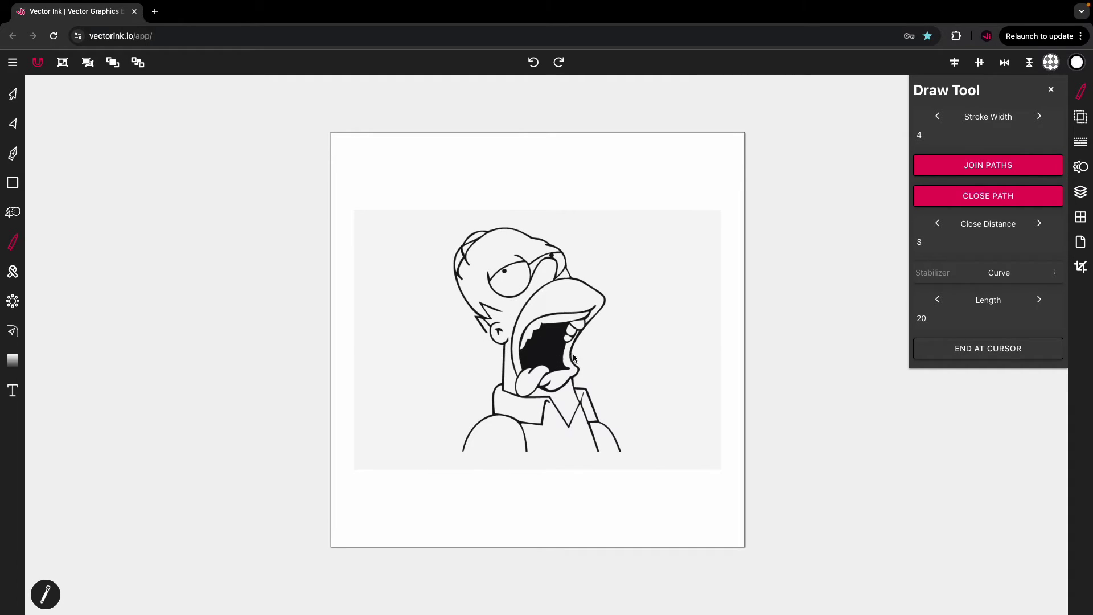
- Switch to the Selection tool, select the Homer image, and dismiss the main menu
{"action": "left_click", "coordinate": [12, 95]}
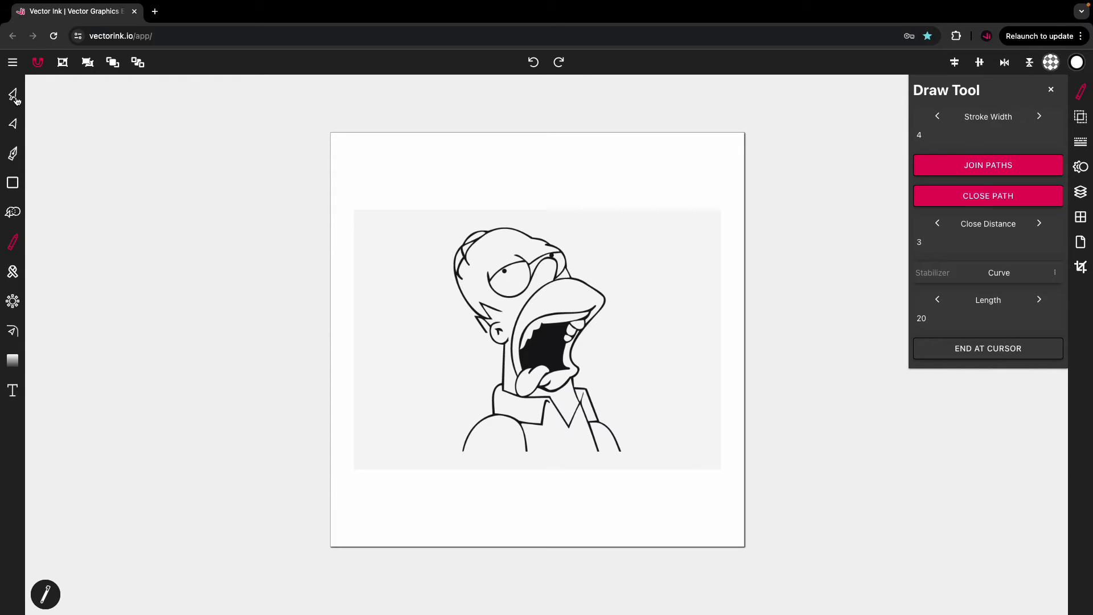
{"action": "left_click", "coordinate": [580, 402]}
{"action": "left_click", "coordinate": [13, 63]}
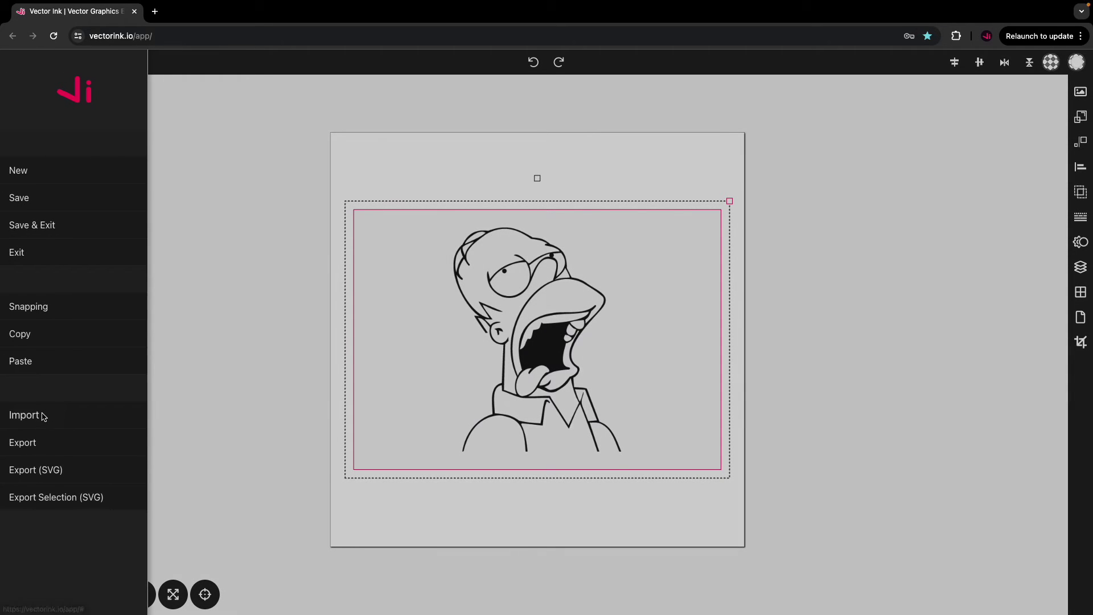
{"action": "left_click", "coordinate": [318, 365]}
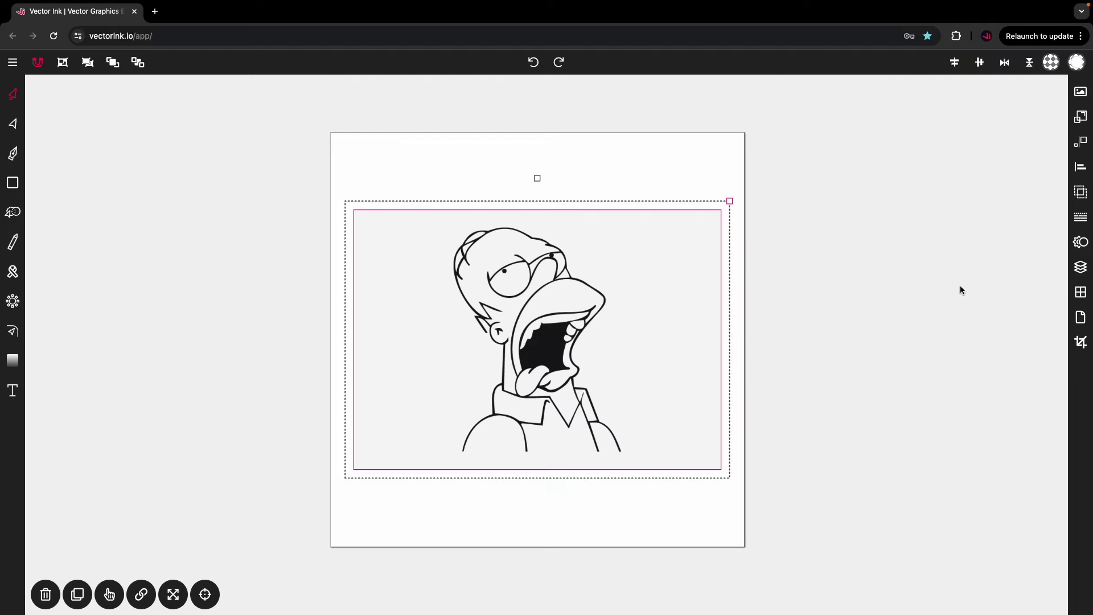
- Open the Layers panel and try the Raster layer's lock and properties
{"action": "left_click", "coordinate": [1080, 267]}
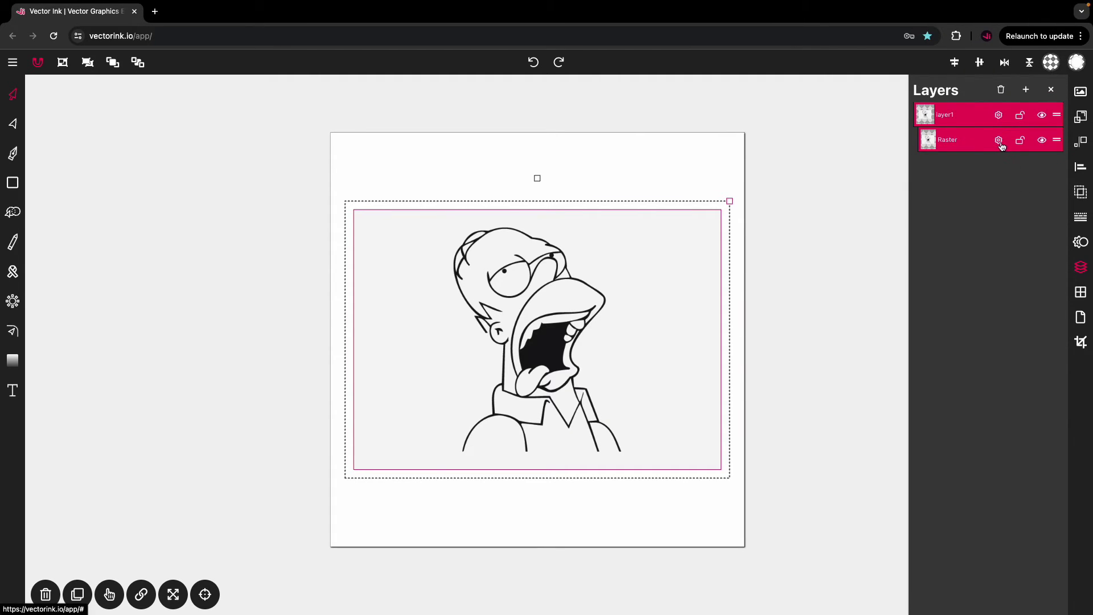
{"action": "left_click", "coordinate": [1021, 142]}
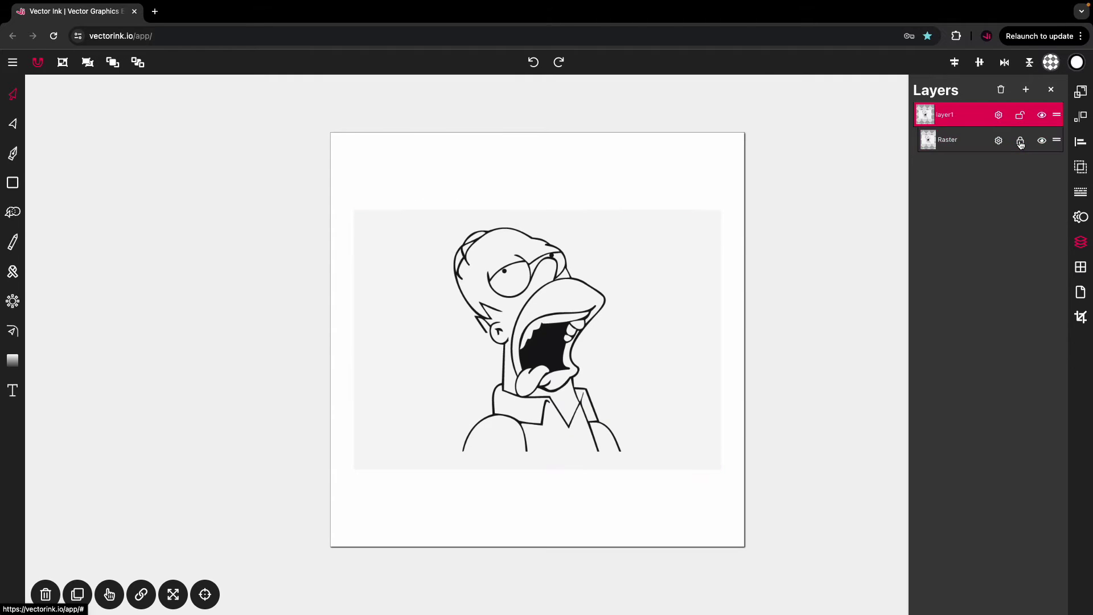
{"action": "left_click_drag", "start_coordinate": [618, 281], "coordinate": [620, 340]}
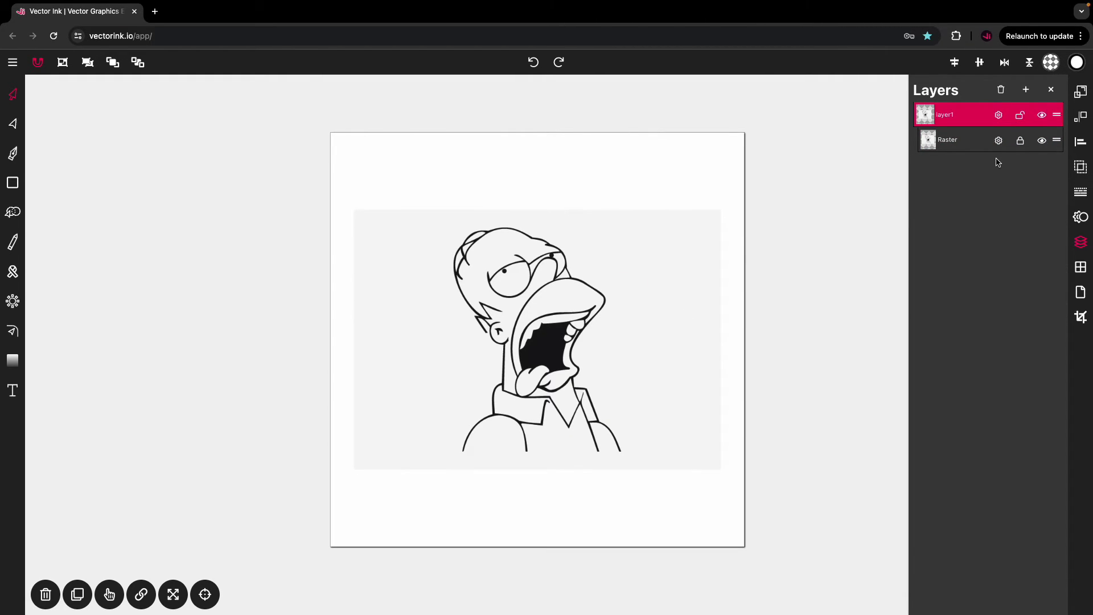
{"action": "left_click", "coordinate": [1020, 141]}
{"action": "left_click", "coordinate": [999, 141]}
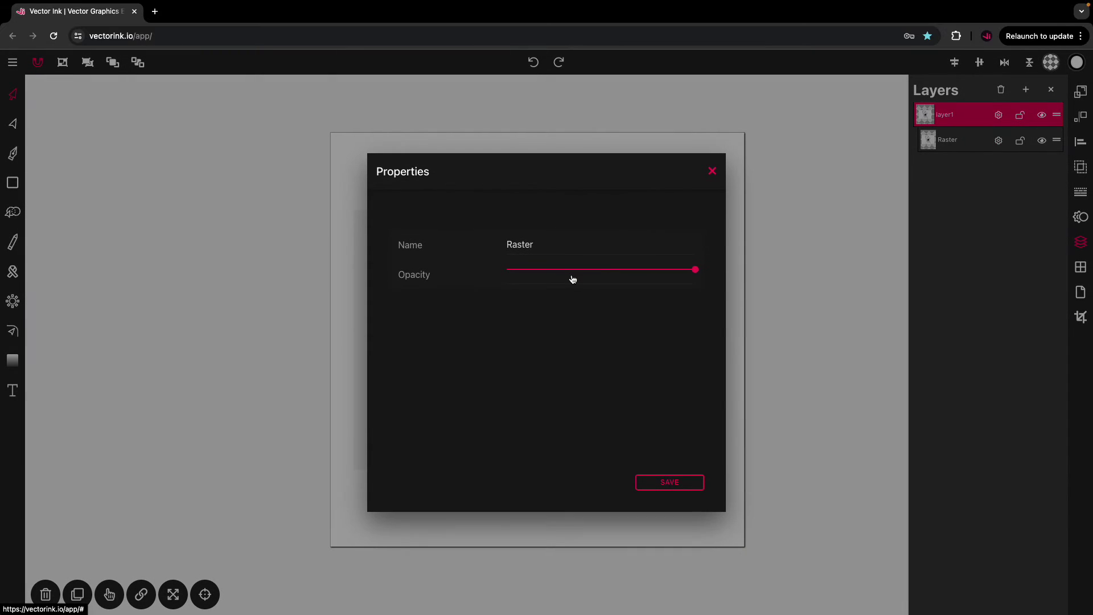
{"action": "left_click", "coordinate": [854, 300]}
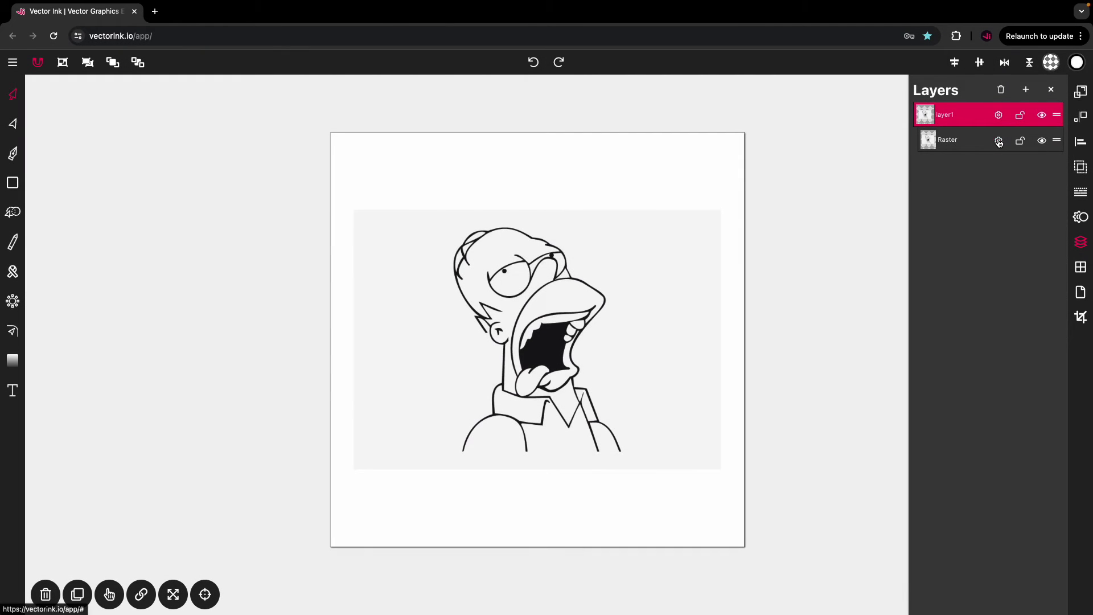
- Lower the Raster layer's opacity to about half, save it, and lock the layer
{"action": "left_click", "coordinate": [998, 141]}
{"action": "left_click", "coordinate": [602, 269]}
{"action": "left_click_drag", "start_coordinate": [602, 271], "coordinate": [559, 271]}
{"action": "left_click", "coordinate": [670, 489]}
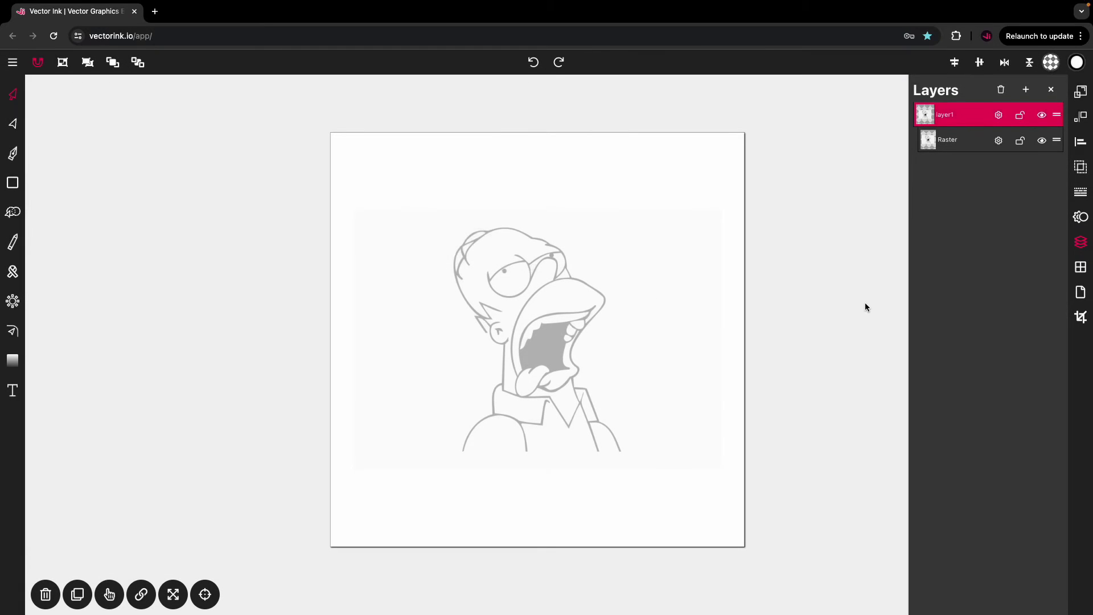
{"action": "left_click", "coordinate": [1020, 142]}
- Close the Layers panel and zoom and pan onto the faded Homer drawing
{"action": "left_click", "coordinate": [1052, 86]}
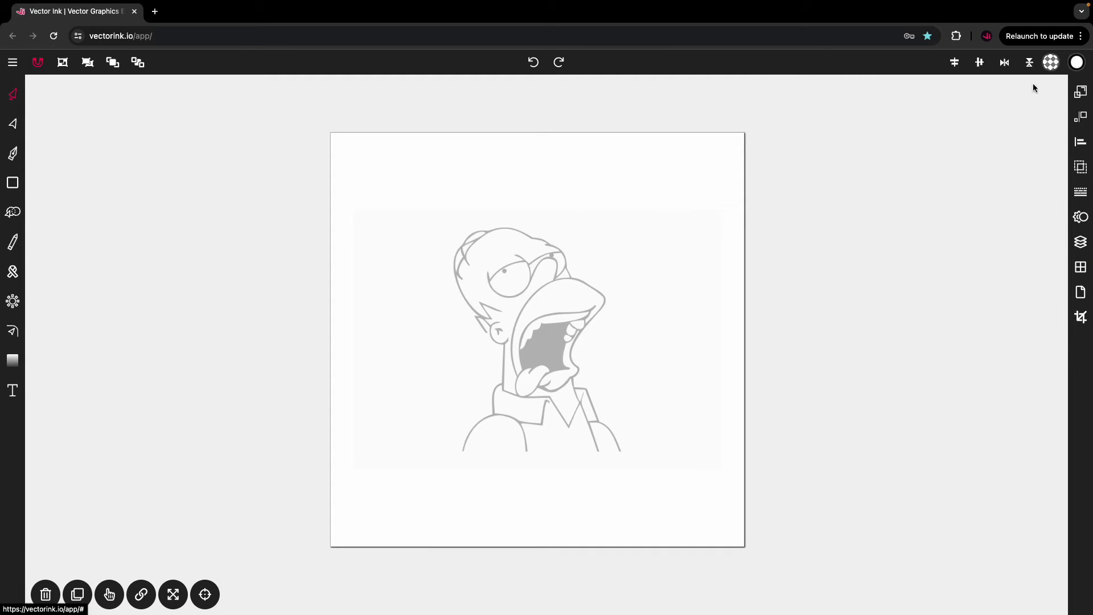
{"action": "scroll", "coordinate": [524, 306], "scroll_direction": "up", "scroll_amount": 5}
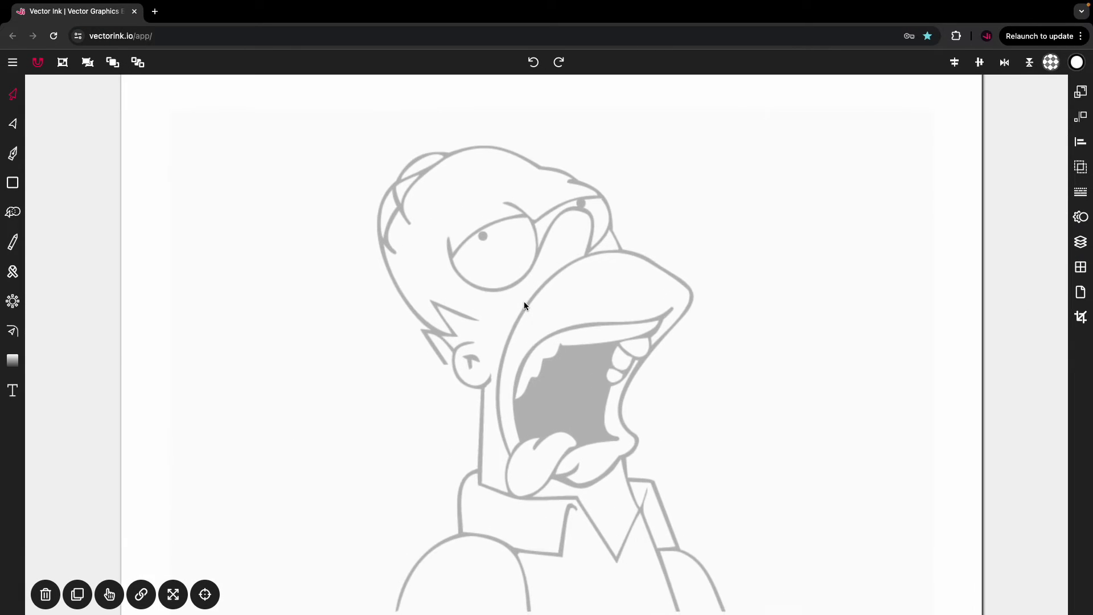
{"action": "scroll", "coordinate": [523, 306], "scroll_direction": "up", "scroll_amount": 3}
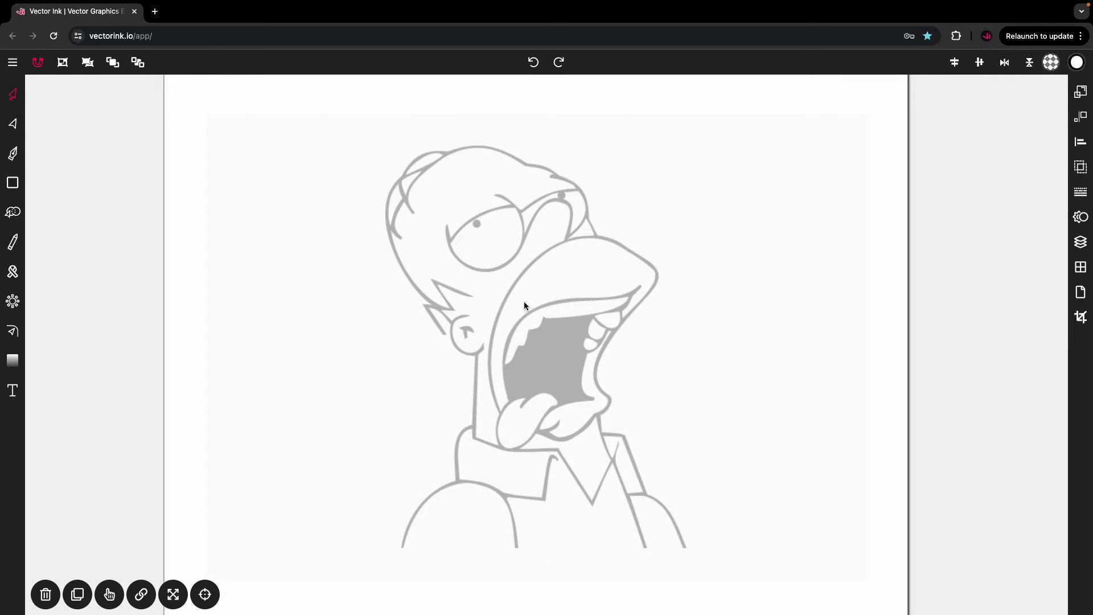
{"action": "scroll", "coordinate": [523, 306], "scroll_direction": "down", "scroll_amount": 3}
{"action": "scroll", "coordinate": [524, 306], "scroll_direction": "up", "scroll_amount": 4}
{"action": "scroll", "coordinate": [523, 306], "scroll_direction": "down", "scroll_amount": 2}
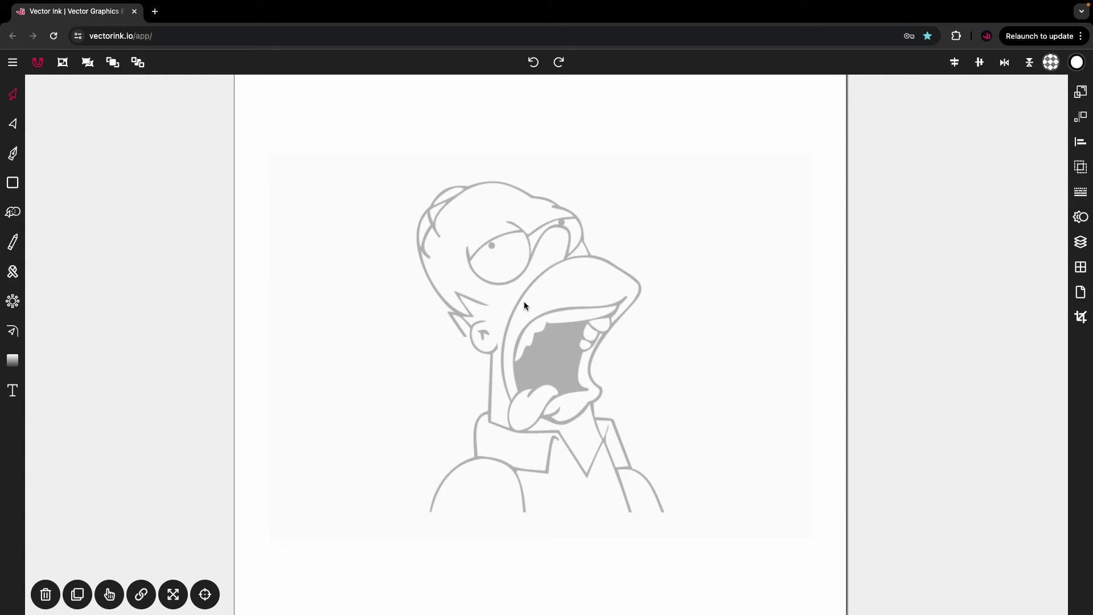
{"action": "scroll", "coordinate": [523, 306], "scroll_direction": "up", "scroll_amount": 1}
{"action": "scroll", "coordinate": [524, 306], "scroll_direction": "right", "scroll_amount": 2}
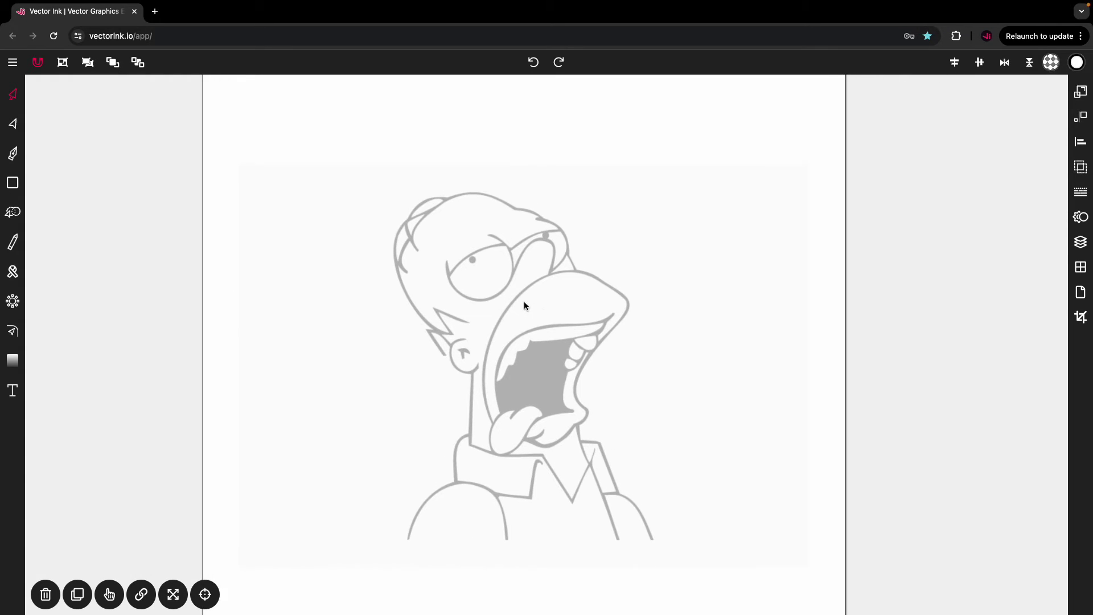
{"action": "scroll", "coordinate": [524, 305], "scroll_direction": "down", "scroll_amount": 1}
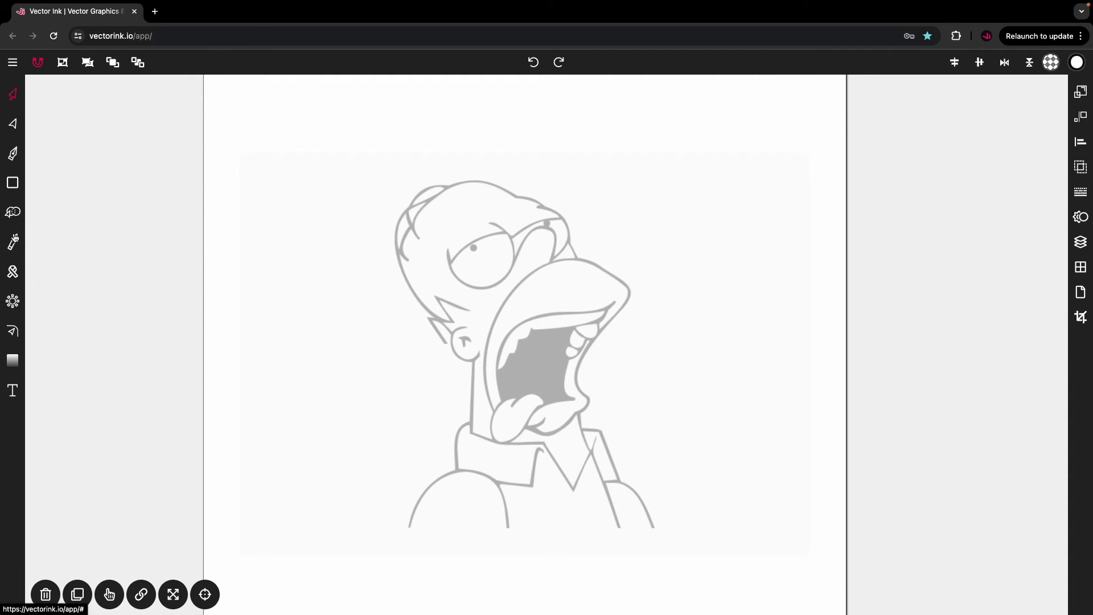
- Pick the Draw tool, open its settings, and zoom in on Homer's neck
{"action": "left_click", "coordinate": [14, 240]}
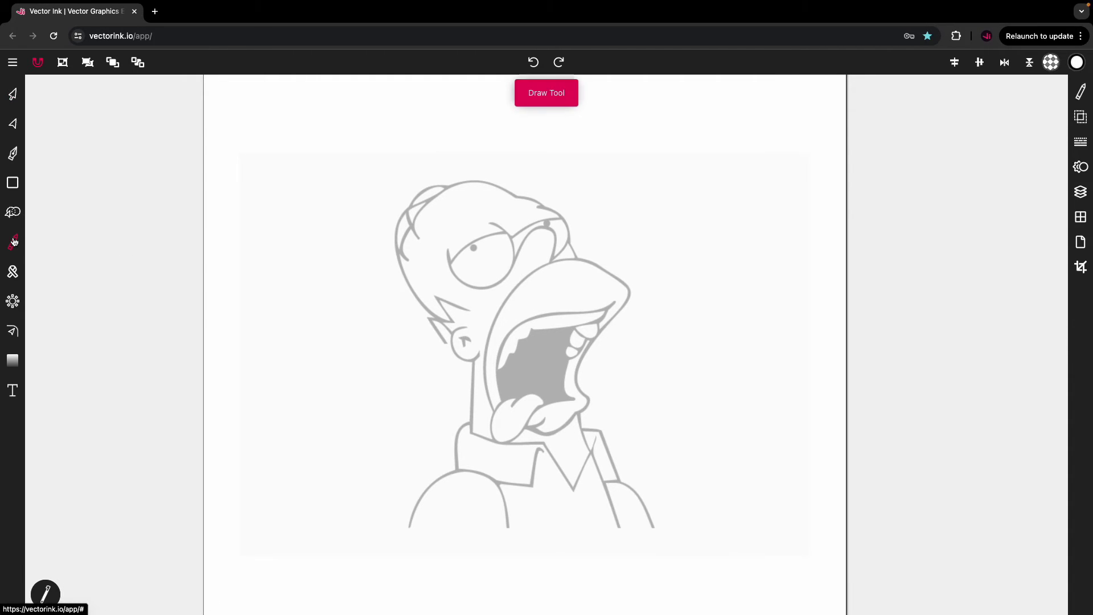
{"action": "left_click", "coordinate": [1074, 90]}
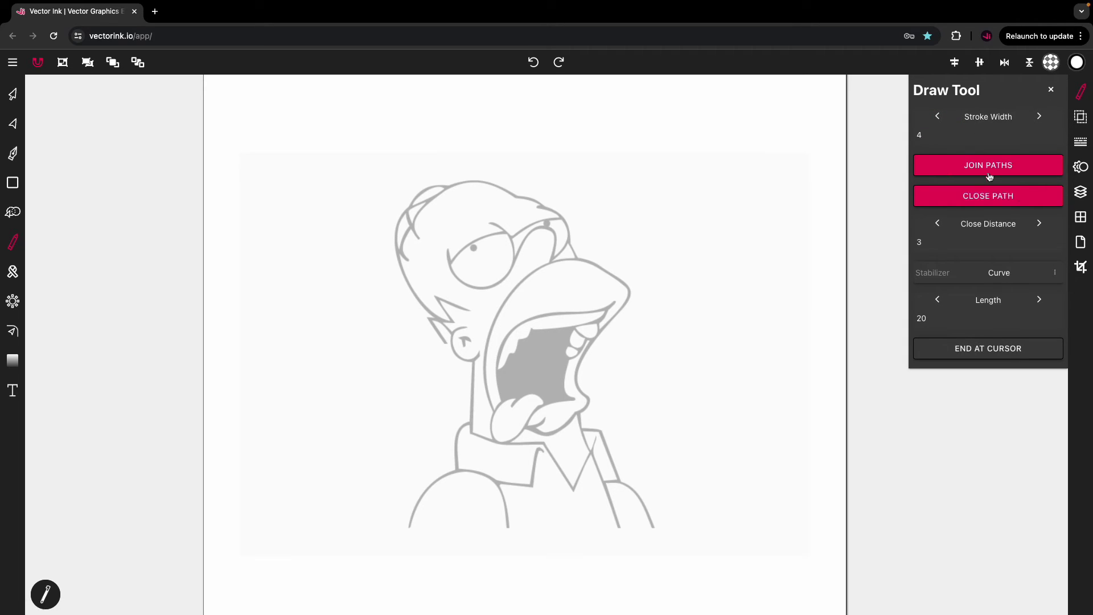
{"action": "scroll", "coordinate": [723, 307], "scroll_direction": "right", "scroll_amount": 3}
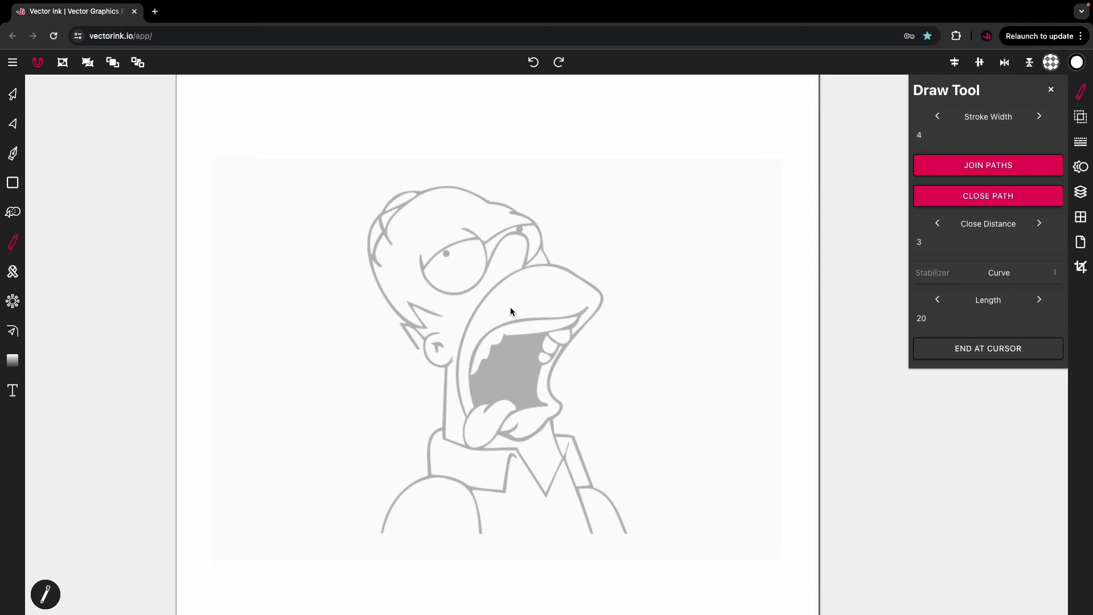
{"action": "scroll", "coordinate": [447, 409], "scroll_direction": "up", "scroll_amount": 3}
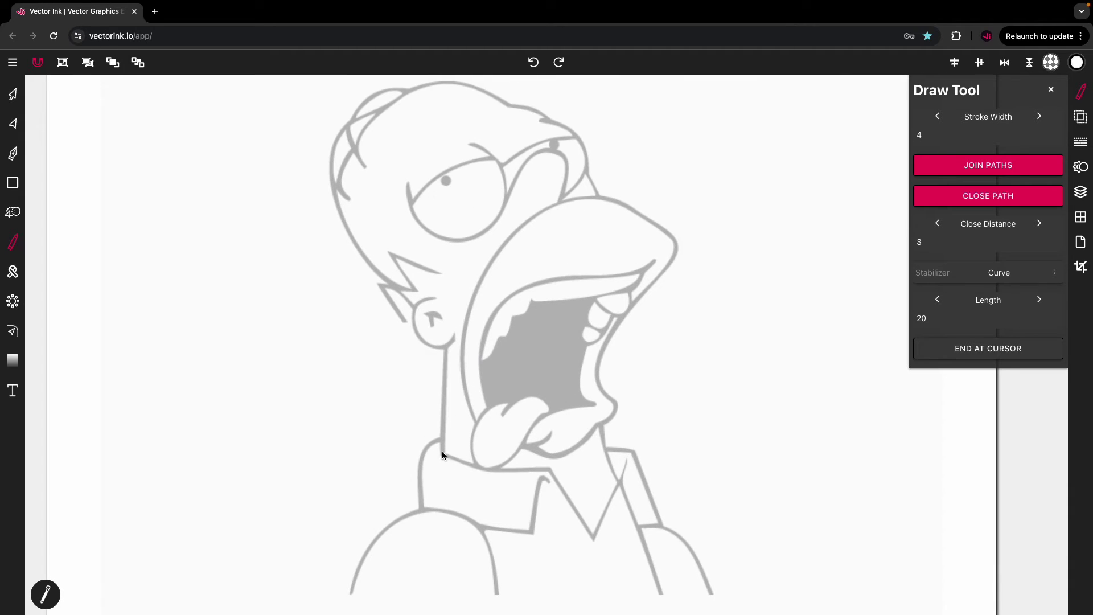
- Trace the back of Homer's neck with a thick black line extended upward
{"action": "left_click_drag", "start_coordinate": [442, 452], "coordinate": [446, 336]}
{"action": "left_click_drag", "start_coordinate": [445, 373], "coordinate": [446, 317]}
{"action": "left_click", "coordinate": [12, 125]}
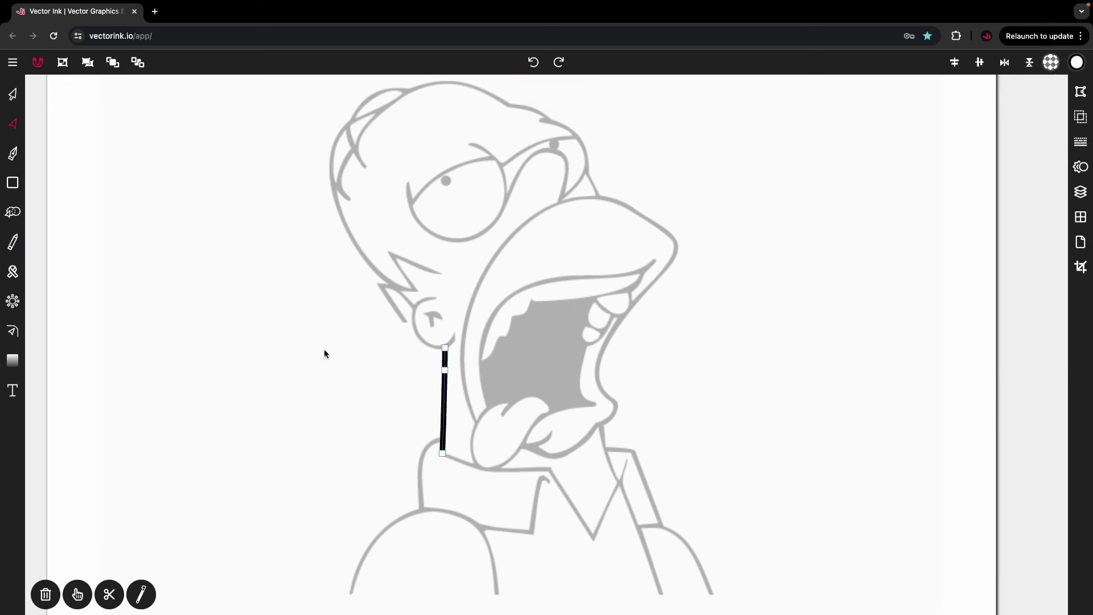
{"action": "left_click", "coordinate": [13, 244]}
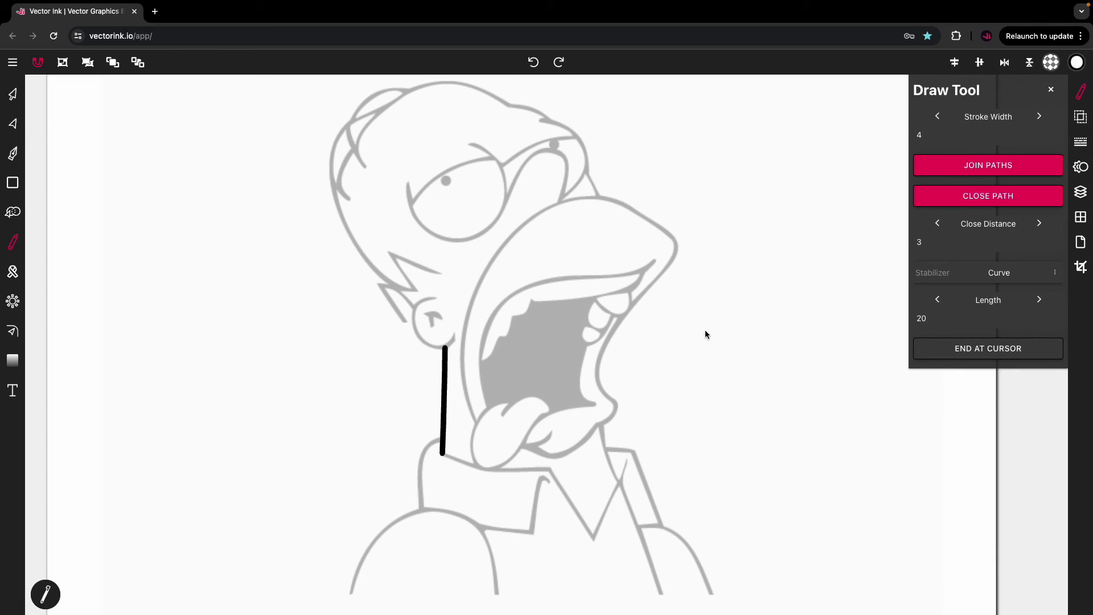
- Extend the line from its top end up and around Homer's ear
{"action": "left_click", "coordinate": [964, 350]}
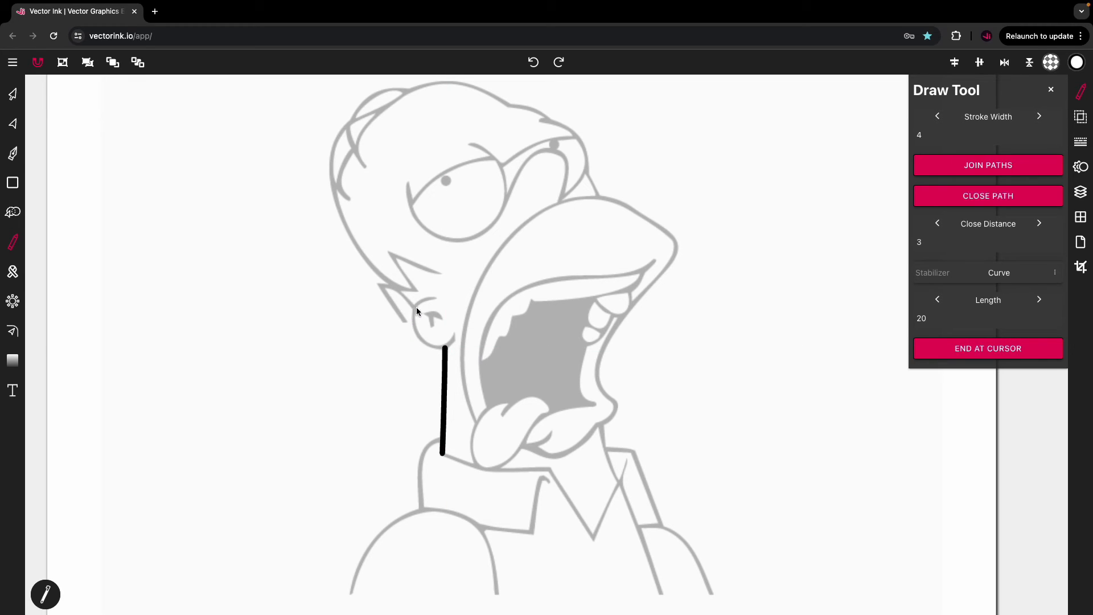
{"action": "mouse_move", "coordinate": [444, 347]}
{"action": "left_mouse_down"}
{"action": "mouse_move", "coordinate": [409, 338]}
{"action": "mouse_move", "coordinate": [413, 310]}
{"action": "left_mouse_up"}
{"action": "left_click", "coordinate": [971, 351]}
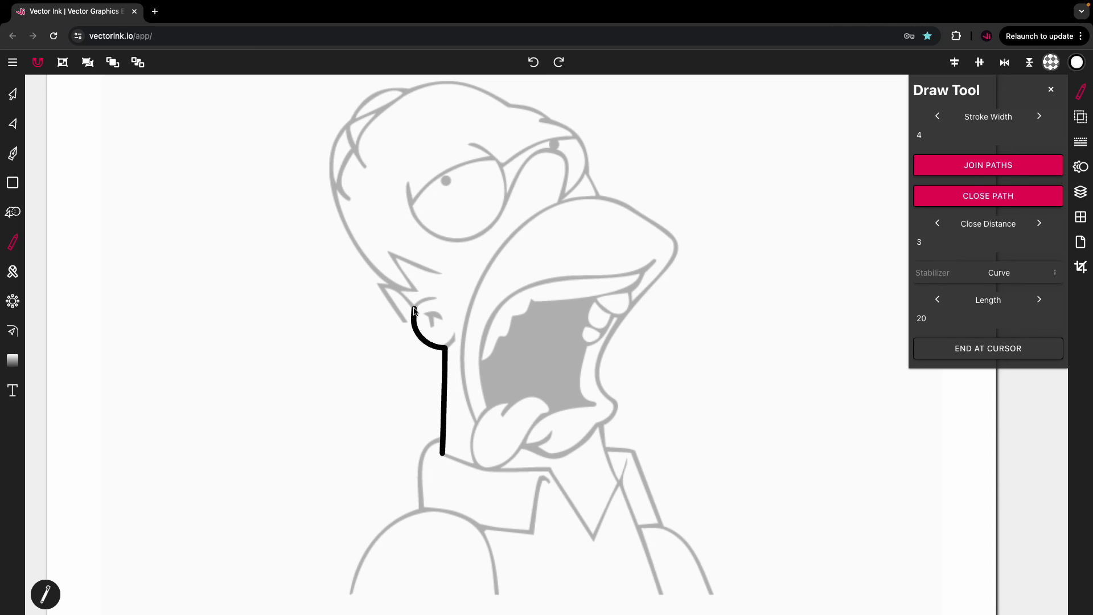
{"action": "mouse_move", "coordinate": [414, 310]}
{"action": "left_mouse_down"}
{"action": "mouse_move", "coordinate": [349, 239]}
{"action": "mouse_move", "coordinate": [334, 182]}
{"action": "left_mouse_up"}
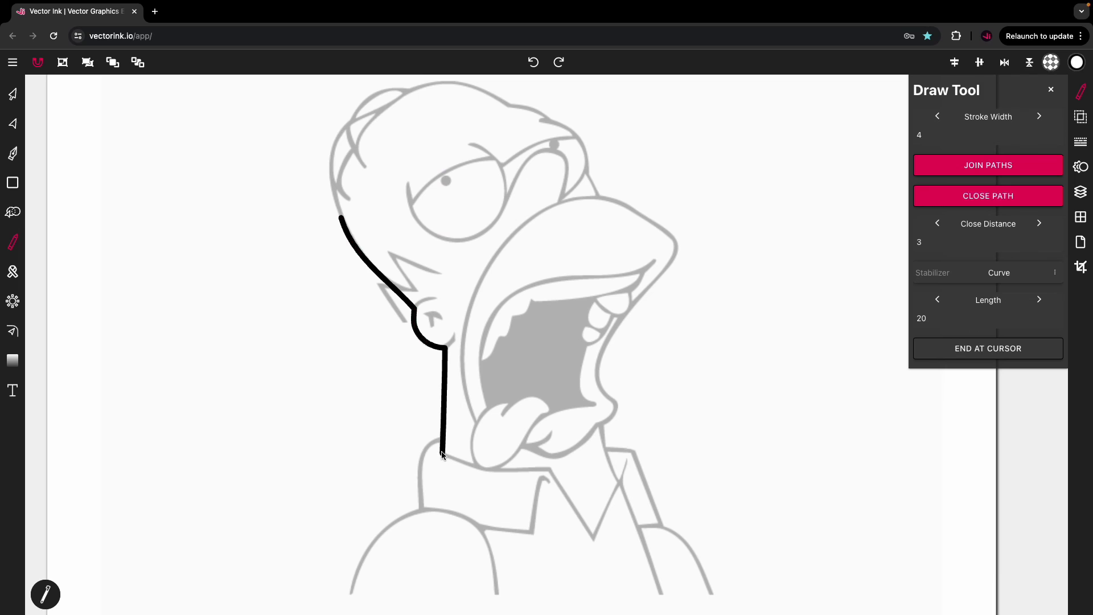
- Extend the line from its bottom end along the collar down to its V
{"action": "left_click_drag", "start_coordinate": [442, 455], "coordinate": [460, 463]}
{"action": "left_click_drag", "start_coordinate": [579, 470], "coordinate": [584, 471]}
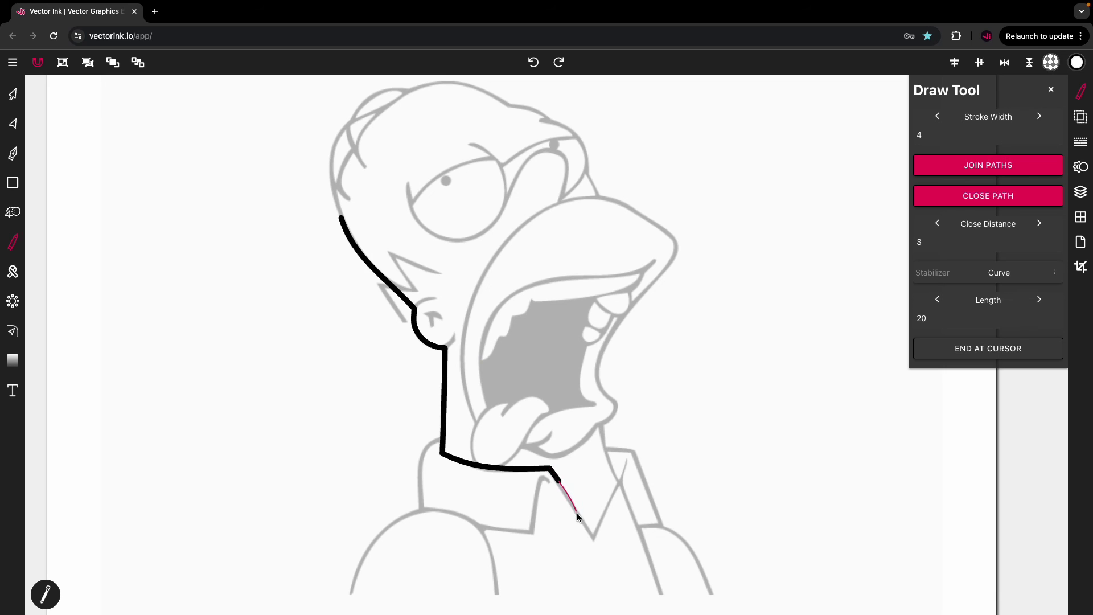
{"action": "left_click_drag", "start_coordinate": [607, 563], "coordinate": [614, 570]}
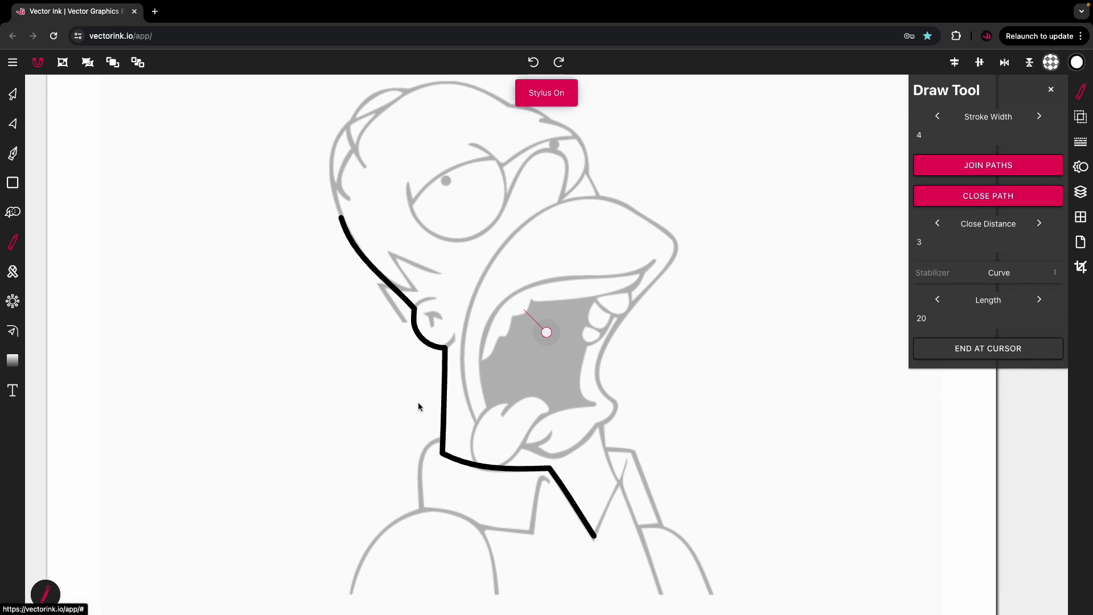
- Trace the line up the back of Homer's head, then close the Draw settings and switch to Selection
{"action": "mouse_move", "coordinate": [376, 239]}
{"action": "left_mouse_down"}
{"action": "mouse_move", "coordinate": [393, 282]}
{"action": "mouse_move", "coordinate": [359, 213]}
{"action": "mouse_move", "coordinate": [383, 251]}
{"action": "mouse_move", "coordinate": [367, 256]}
{"action": "left_mouse_up"}
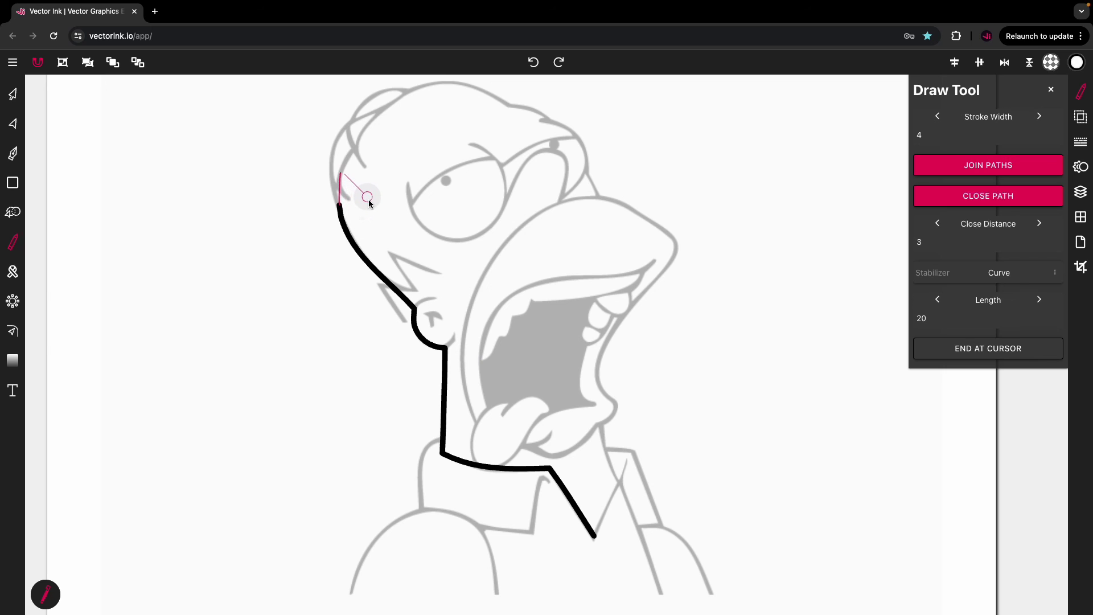
{"action": "left_click_drag", "start_coordinate": [376, 178], "coordinate": [413, 136]}
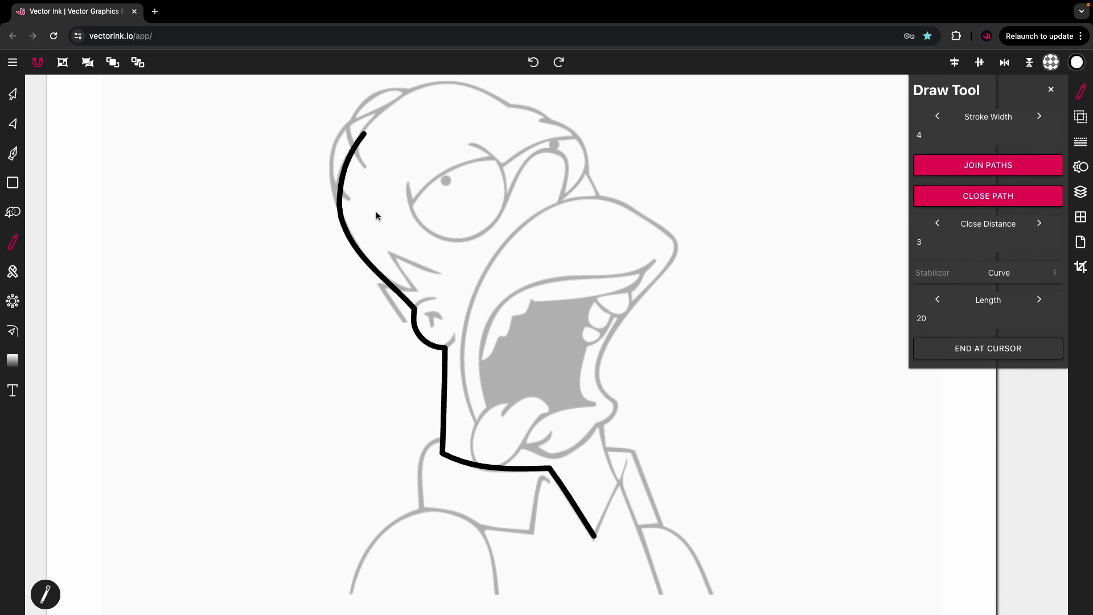
{"action": "left_click", "coordinate": [1050, 89]}
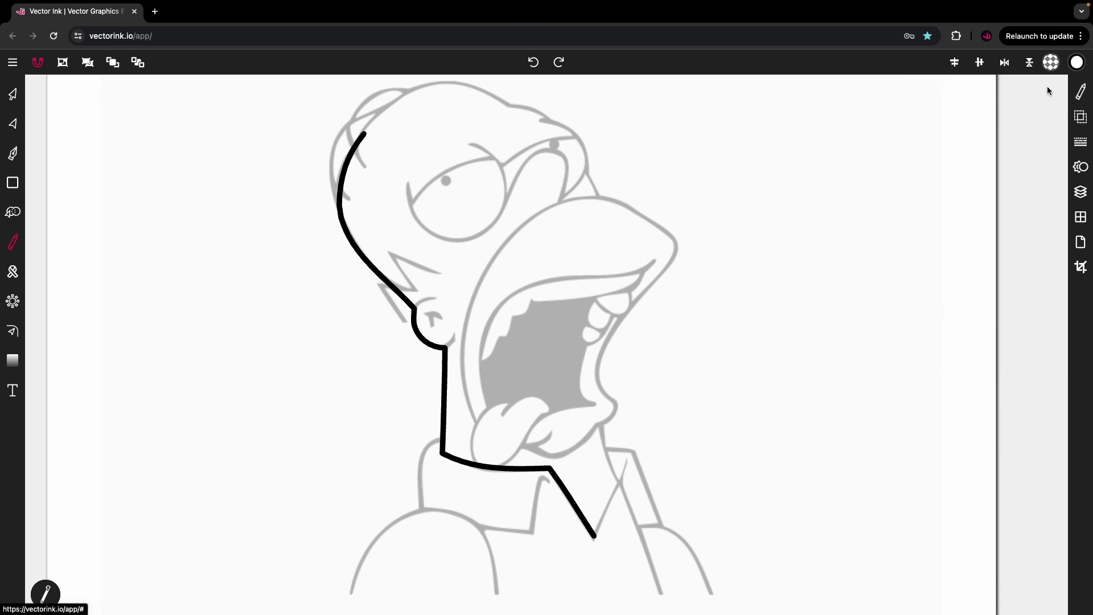
{"action": "key", "text": "v"}
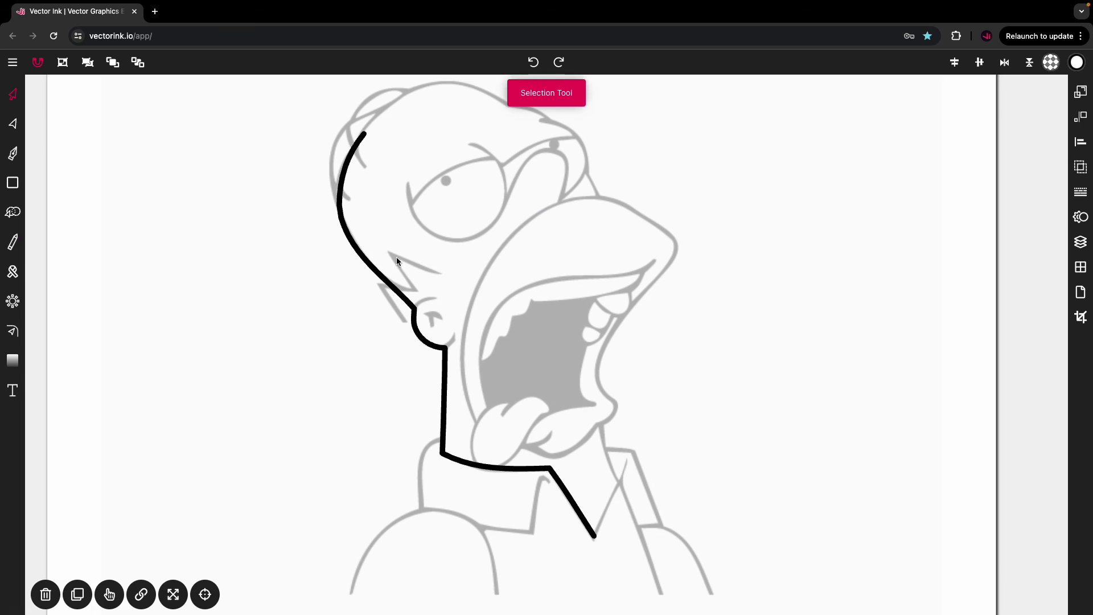
{"action": "scroll", "coordinate": [394, 258], "scroll_direction": "down", "scroll_amount": 2}
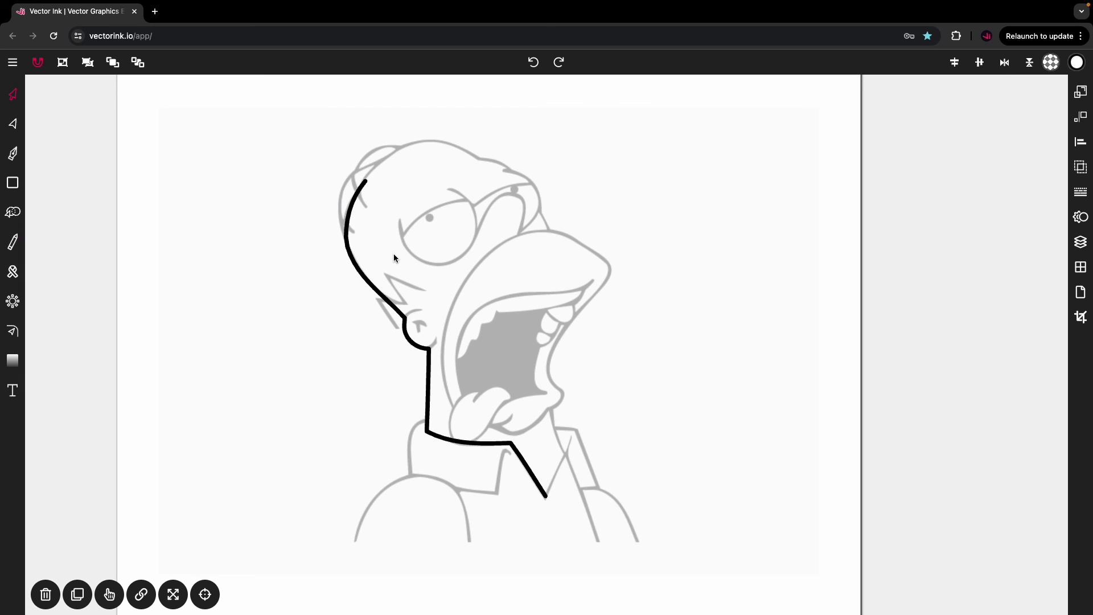